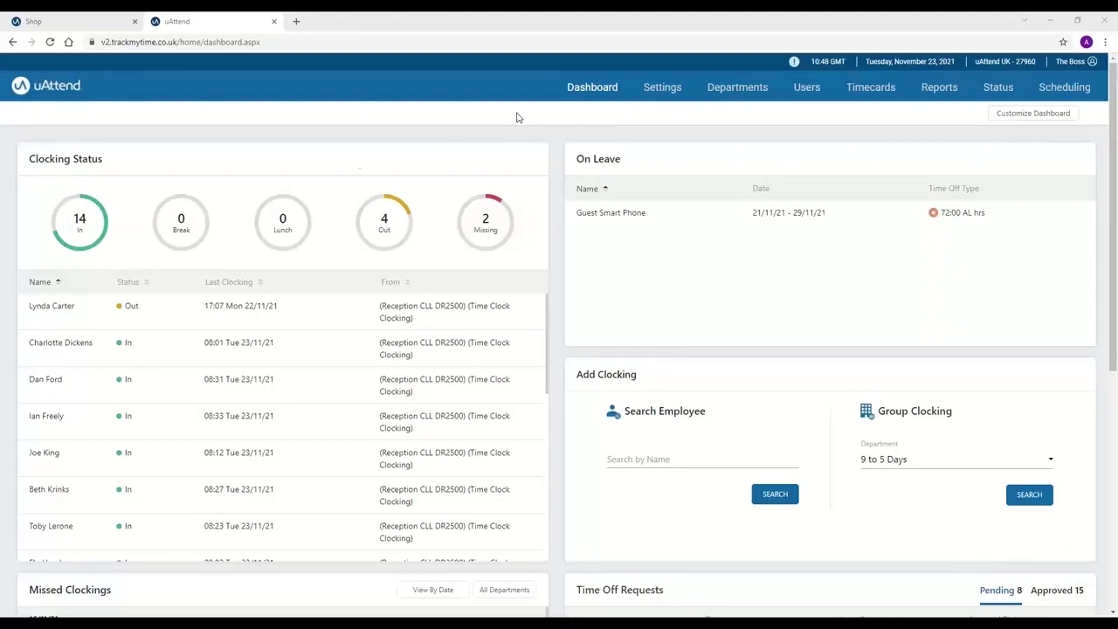
Filter the dashboard's Clocking Status list to the 14 employees who are In, then open Dashboard Settings.
drag(112, 161, 29, 159)
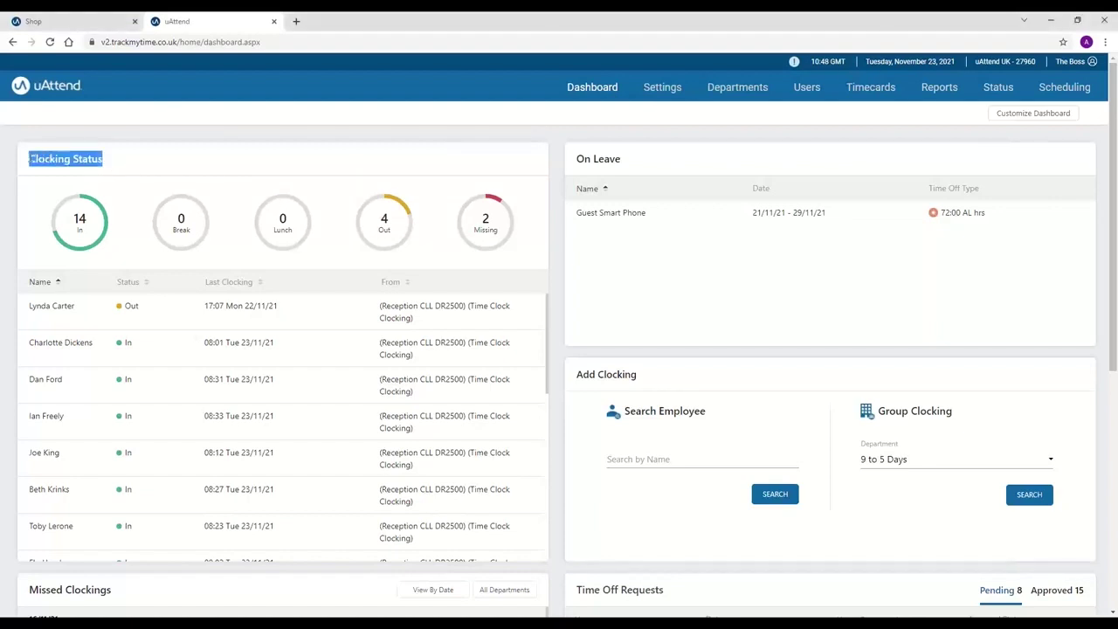
click(67, 232)
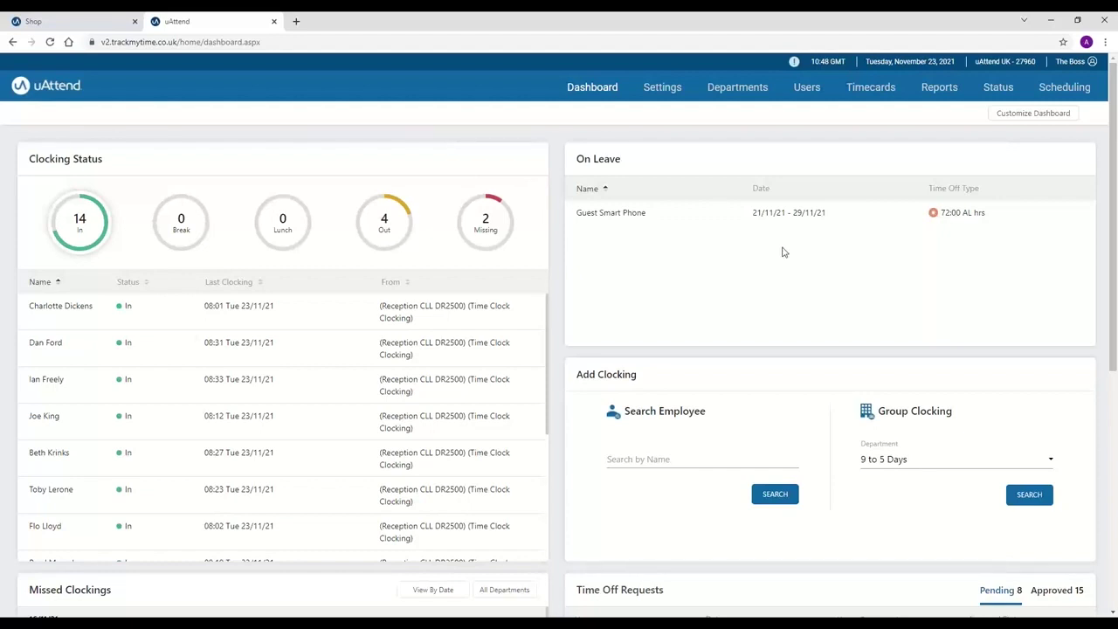
click(1028, 114)
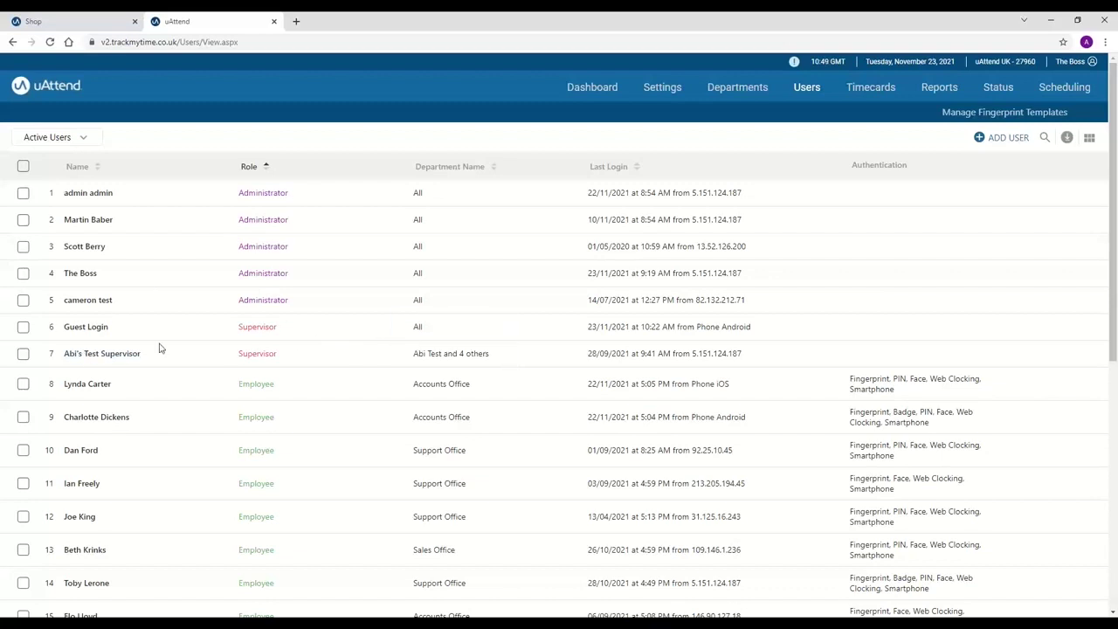
In Guest Login's details, tick Sales Office and Sales Test as responsible departments, then cancel to keep All Departments.
click(90, 326)
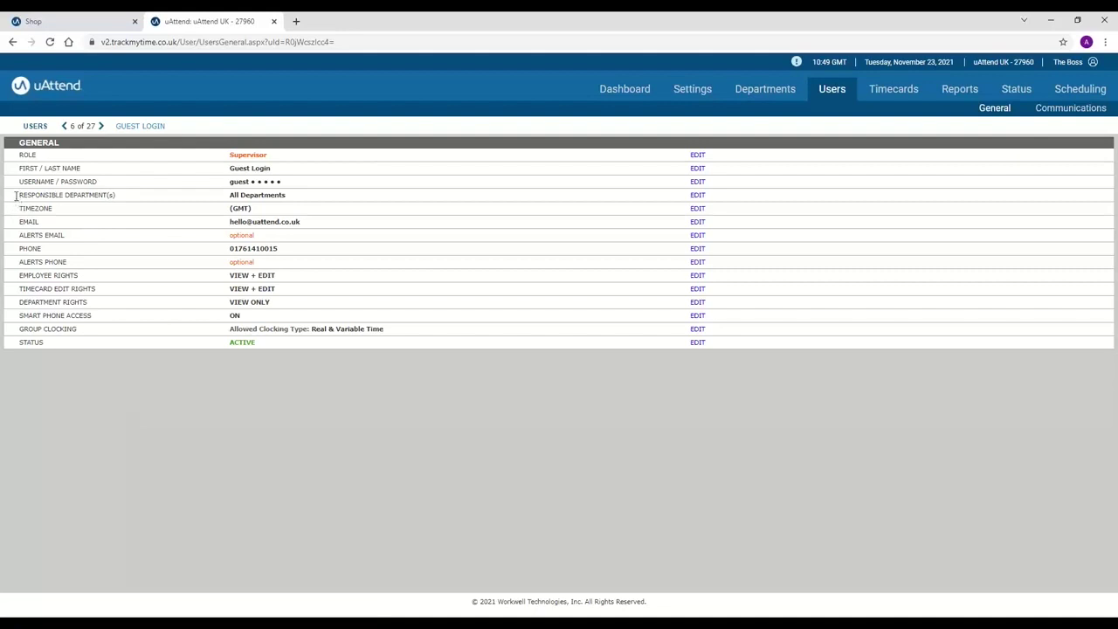
drag(17, 198, 139, 200)
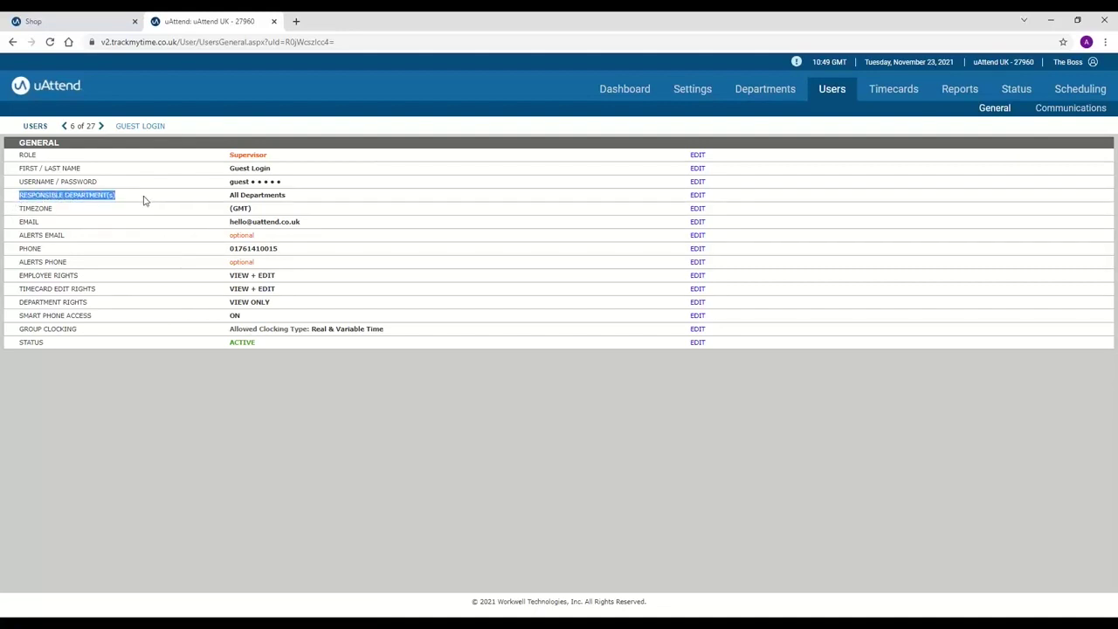
click(697, 196)
scroll(371, 241, down, 5)
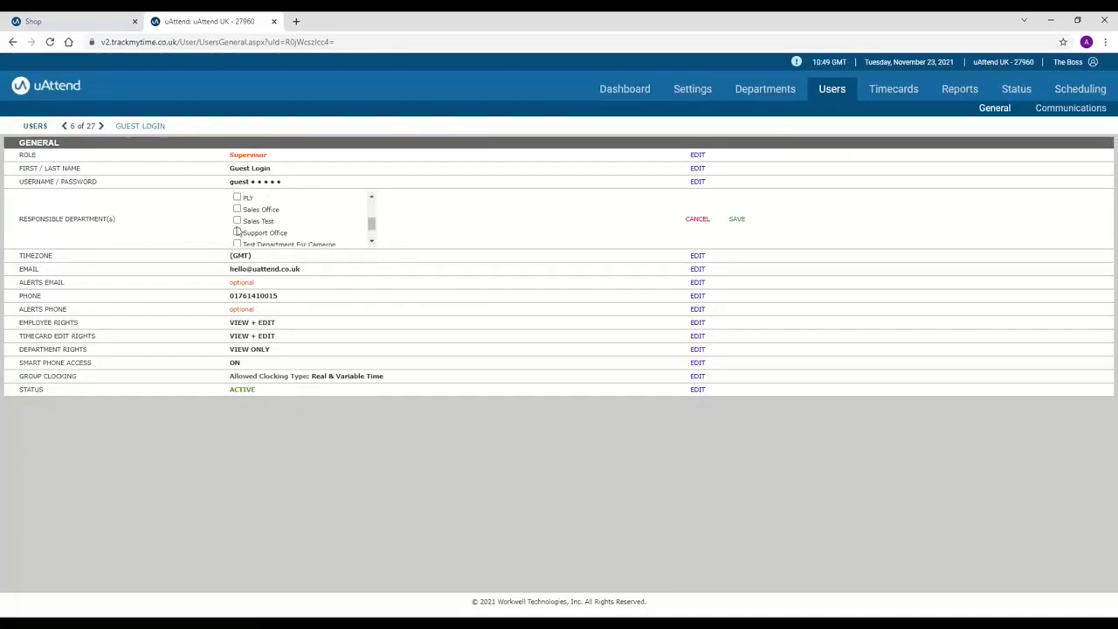
click(237, 210)
click(237, 220)
click(697, 218)
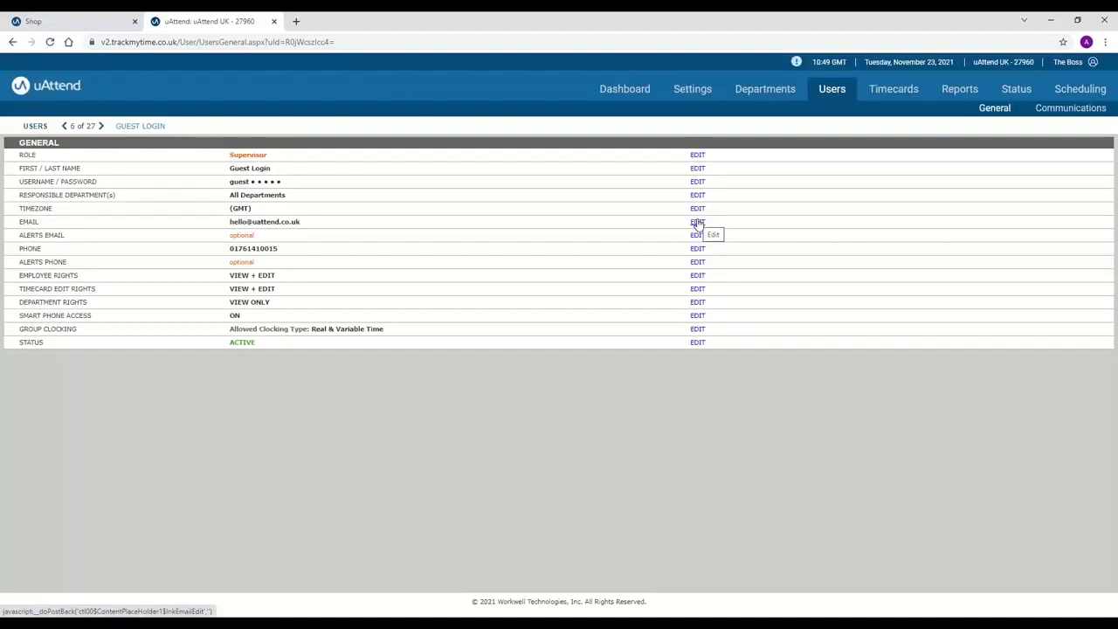
double_click(33, 276)
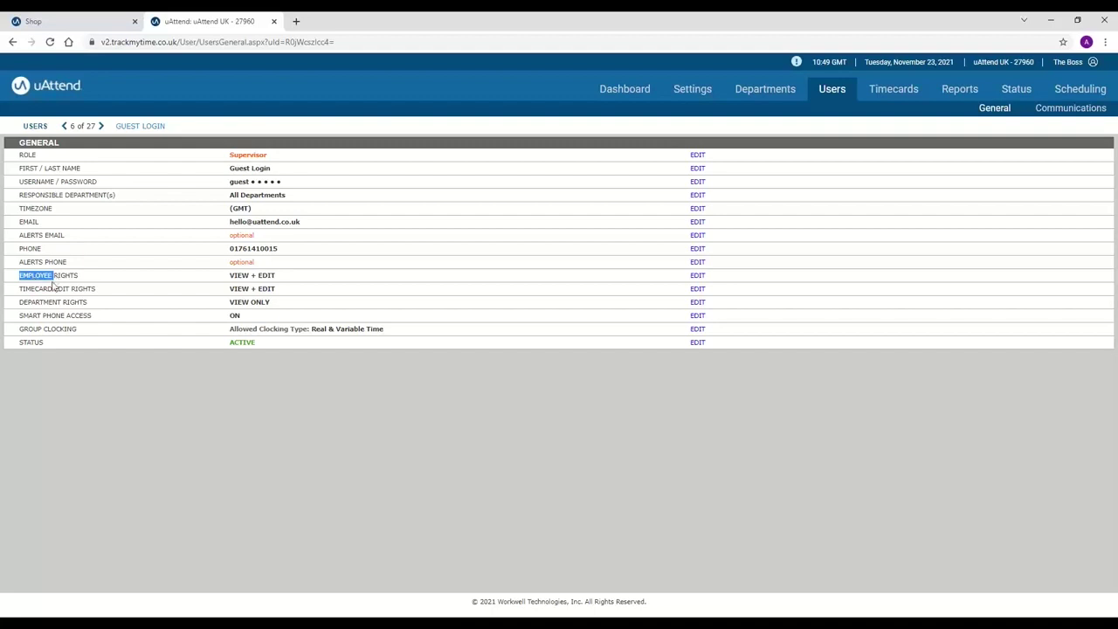
double_click(41, 291)
double_click(52, 303)
drag(17, 316, 101, 321)
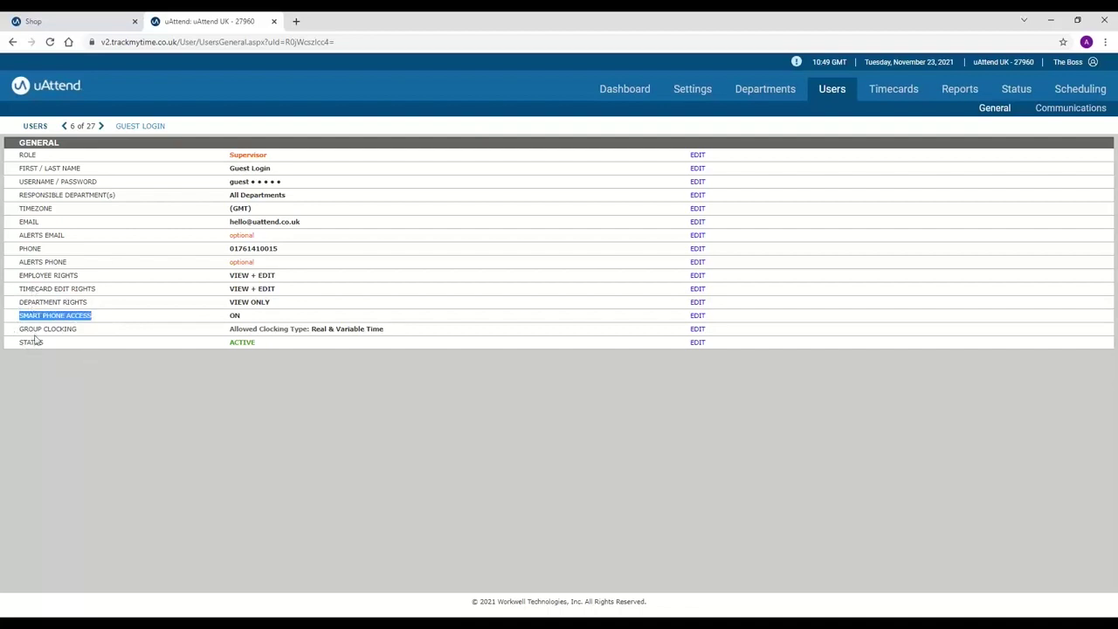
mouse_move(412, 623)
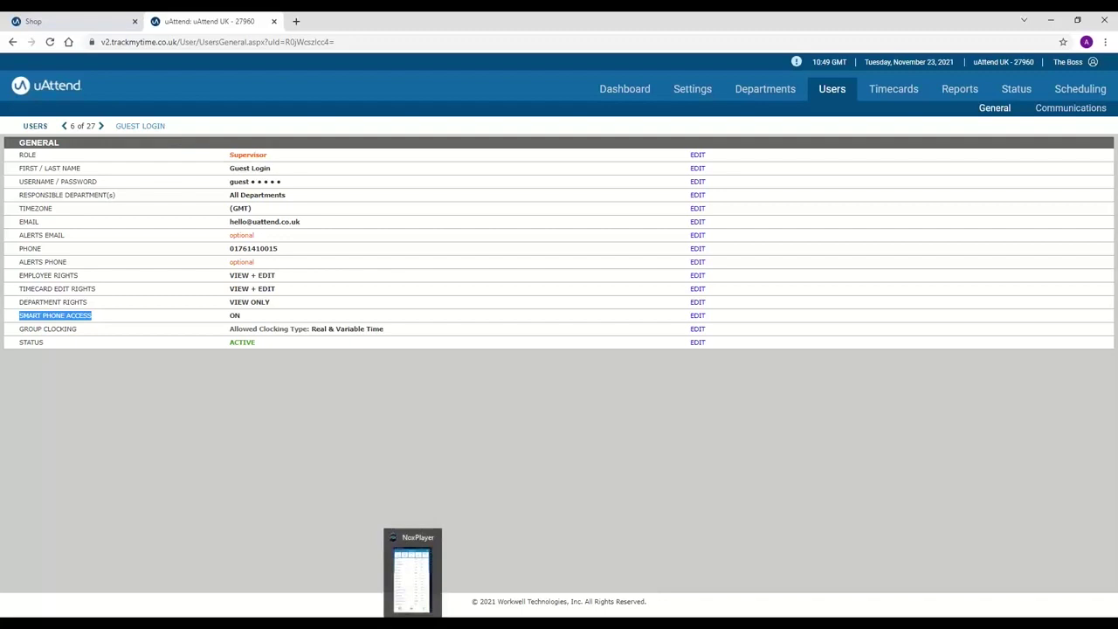
Bring NoxPlayer forward and filter the mobile app's Clock Status to employees who are In.
click(409, 555)
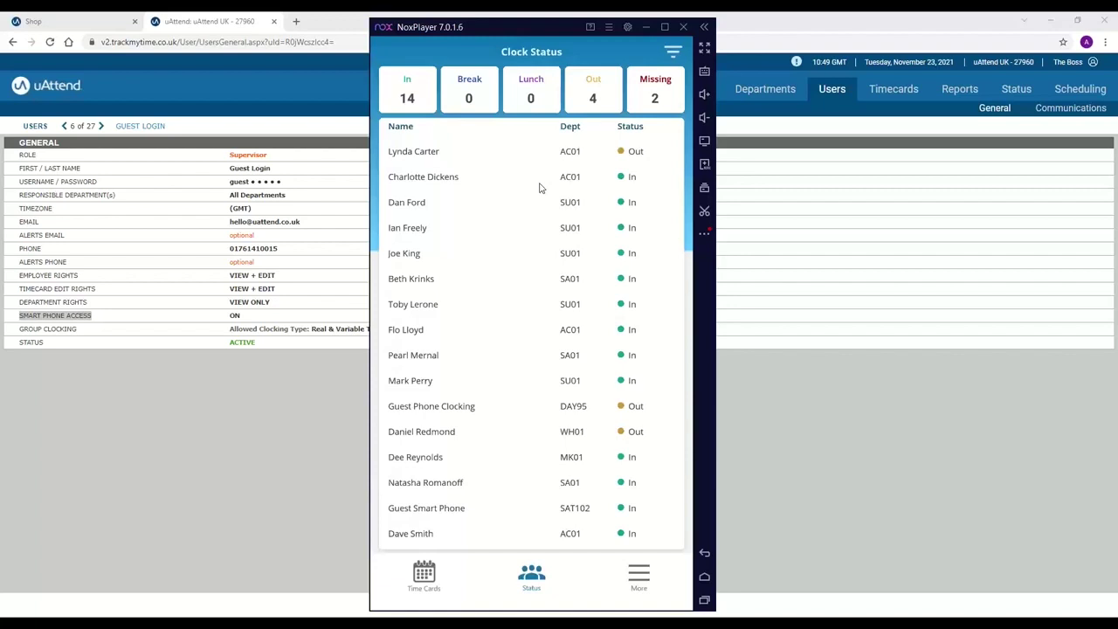
click(407, 99)
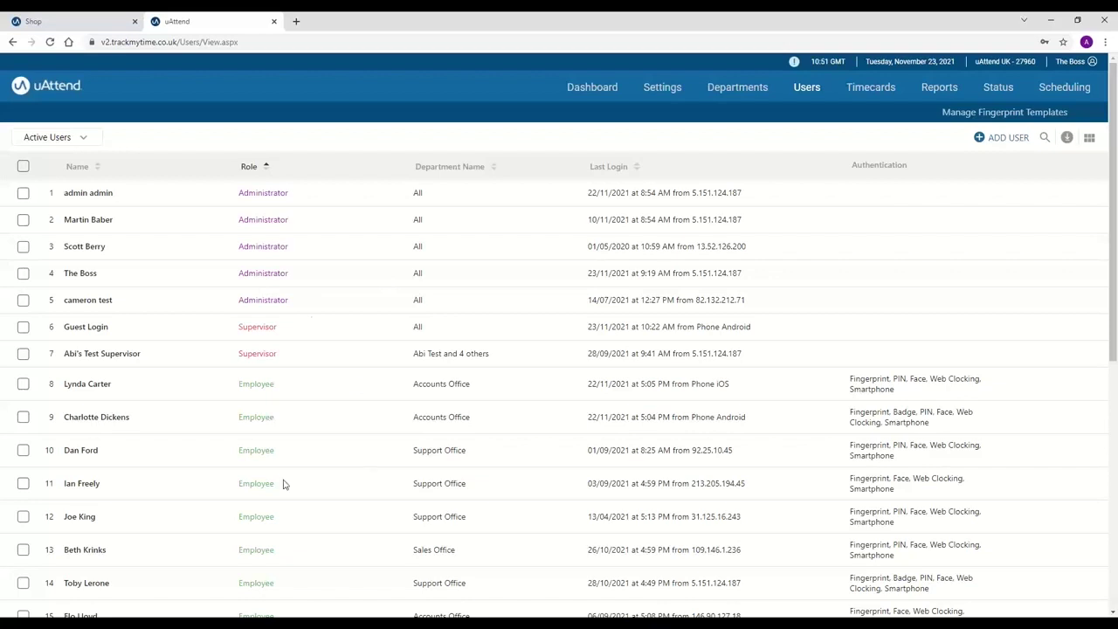
Add a user with the Employee role and scroll to the View Only preference and smartphone access settings.
click(1006, 138)
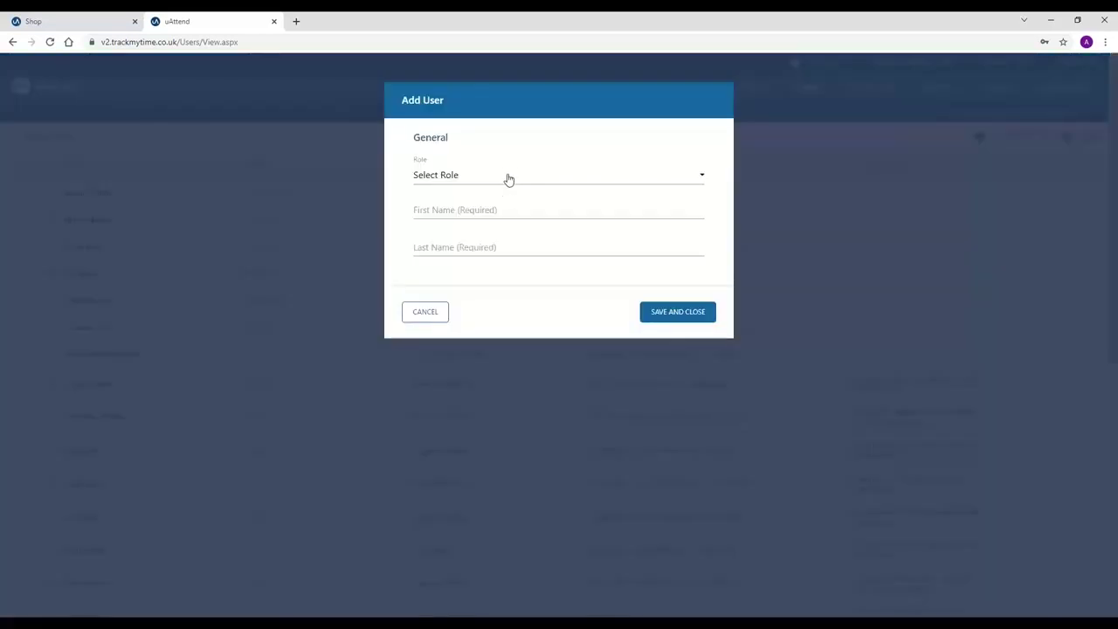
click(495, 176)
click(477, 207)
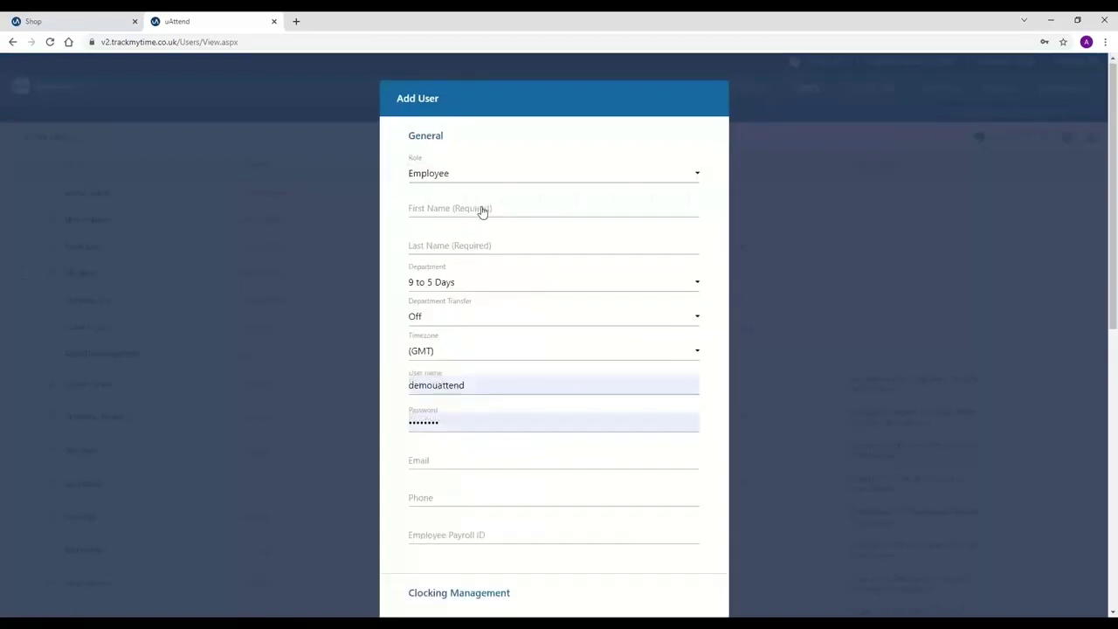
scroll(443, 142, down, 1)
scroll(481, 384, down, 3)
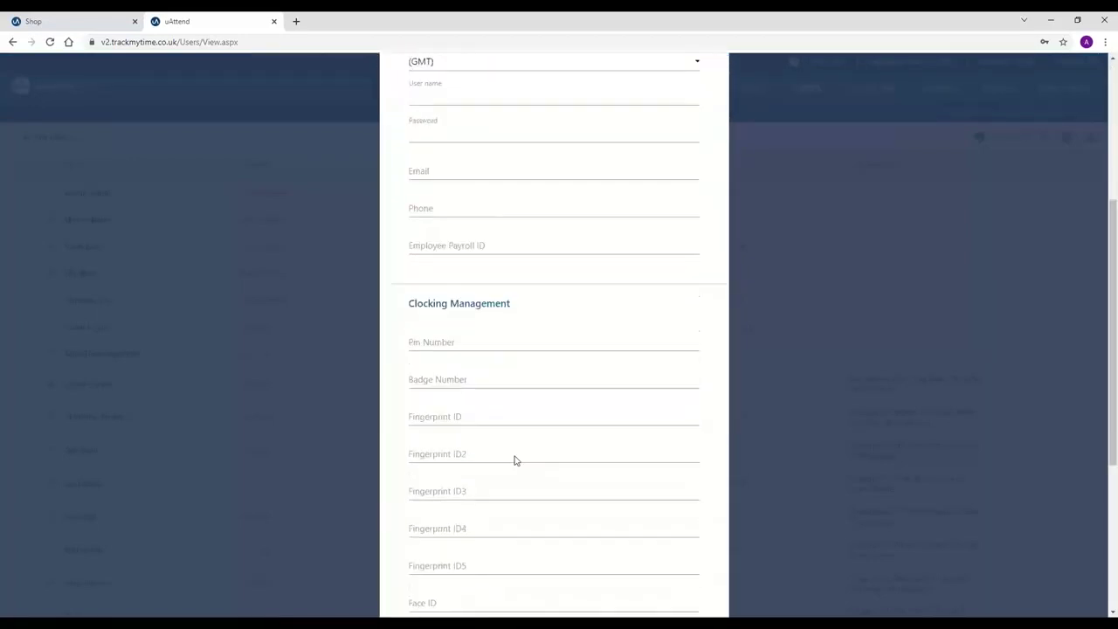
scroll(575, 379, down, 2)
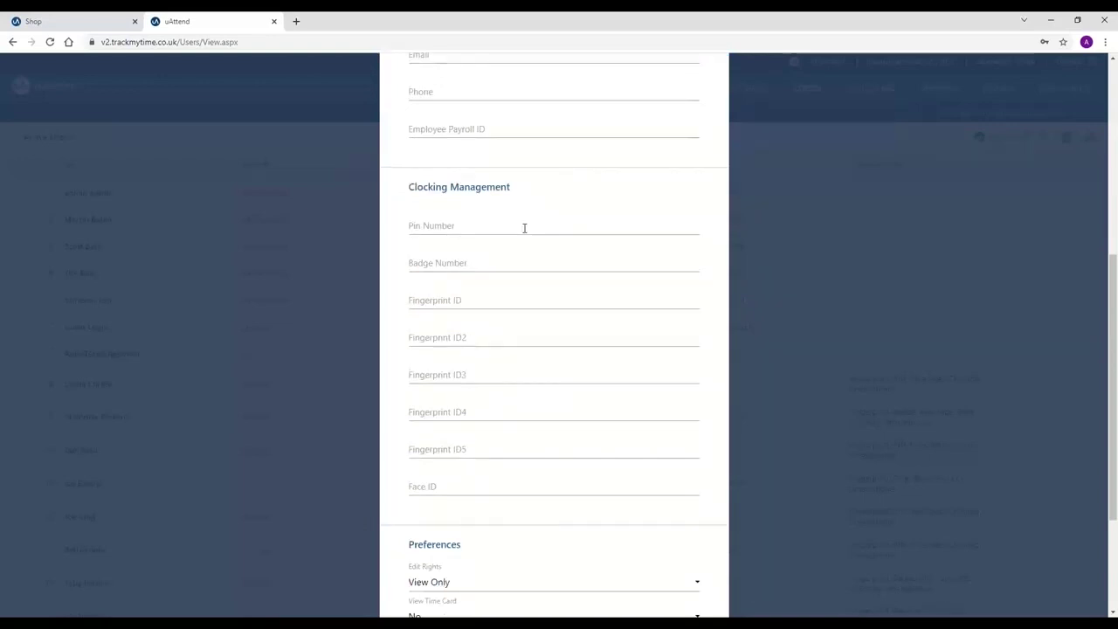
scroll(524, 228, down, 3)
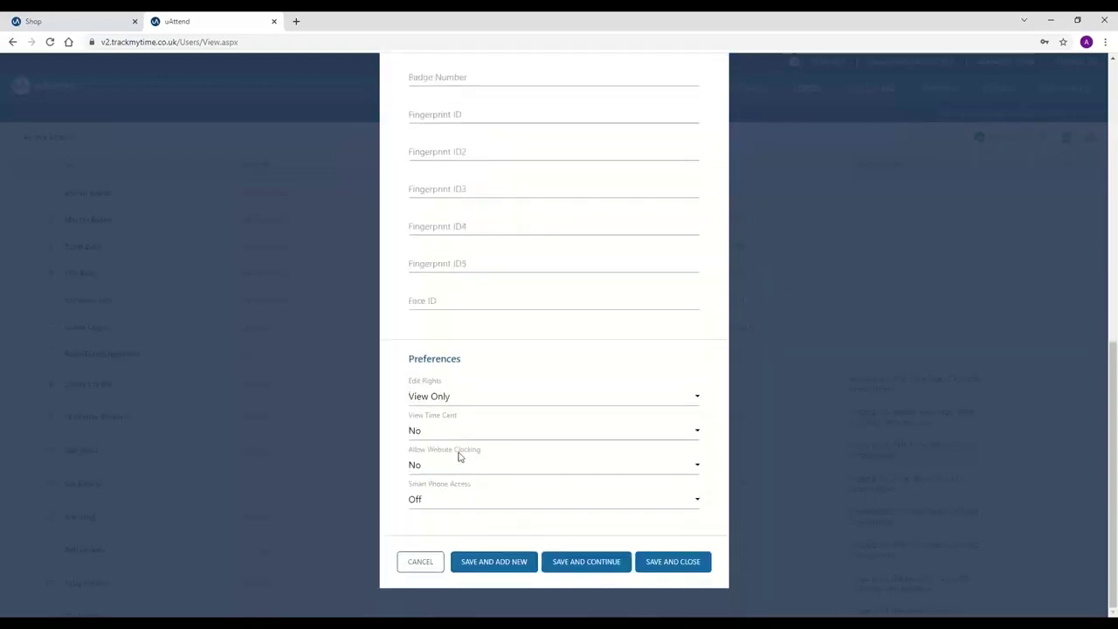
Cancel the Add User form without saving the new employee.
click(418, 563)
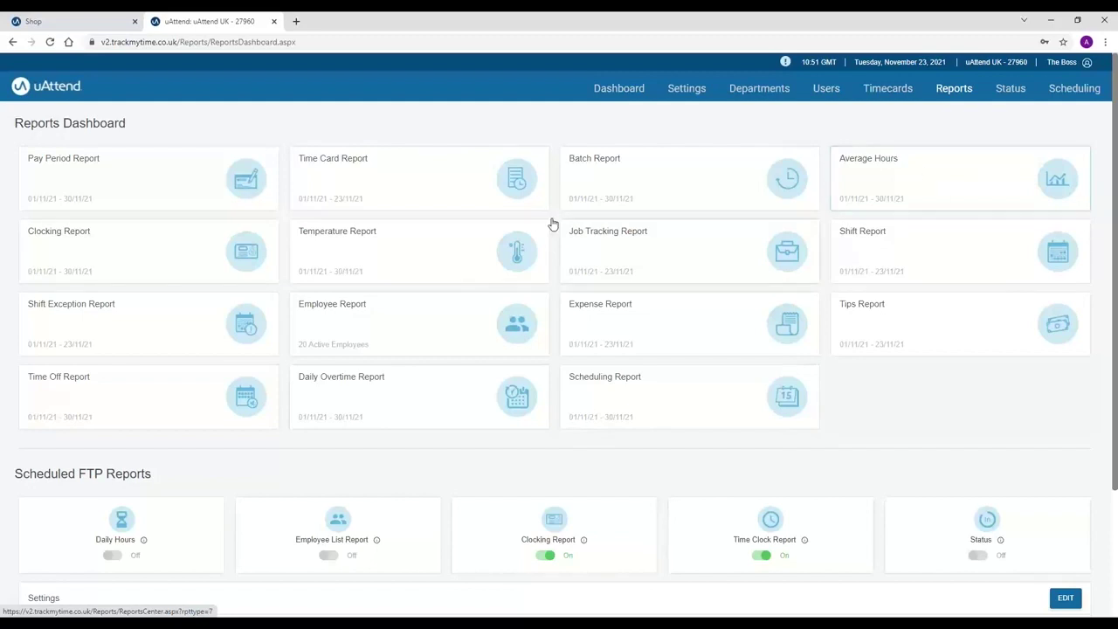
Open the 01/11/2021–30/11/2021 Pay Period Report and open its downloaded export in Excel.
click(99, 198)
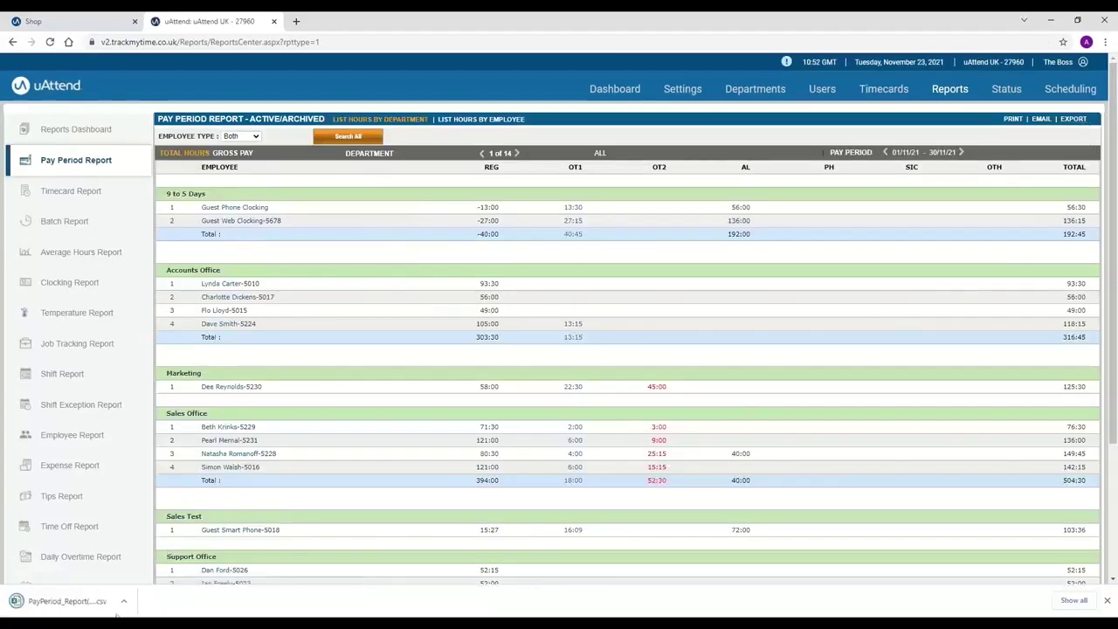
click(113, 601)
click(140, 530)
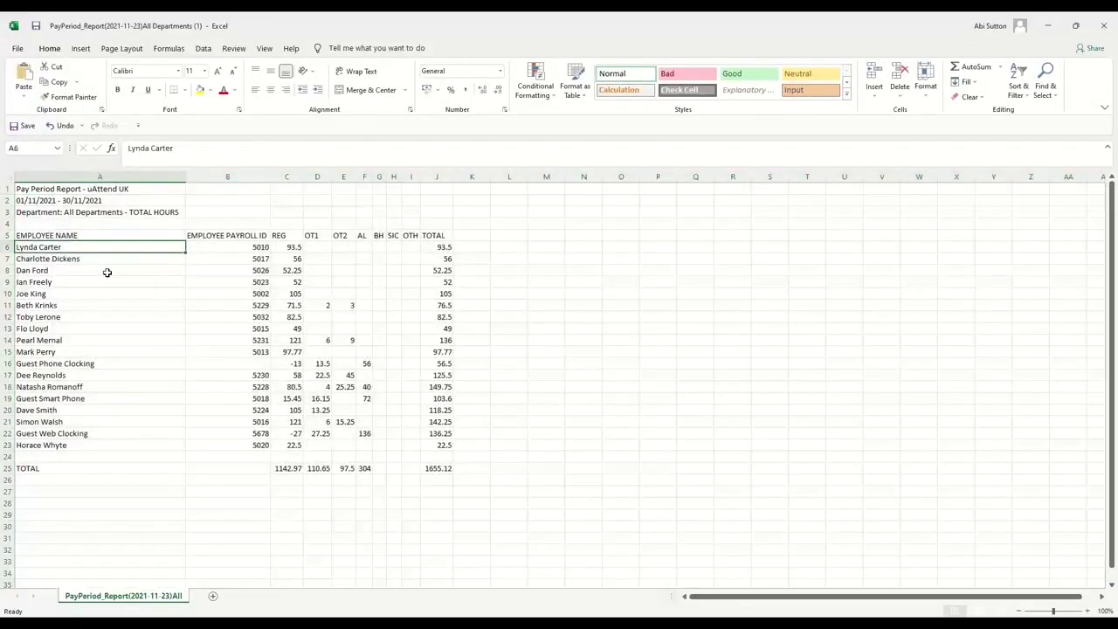
key(Right)
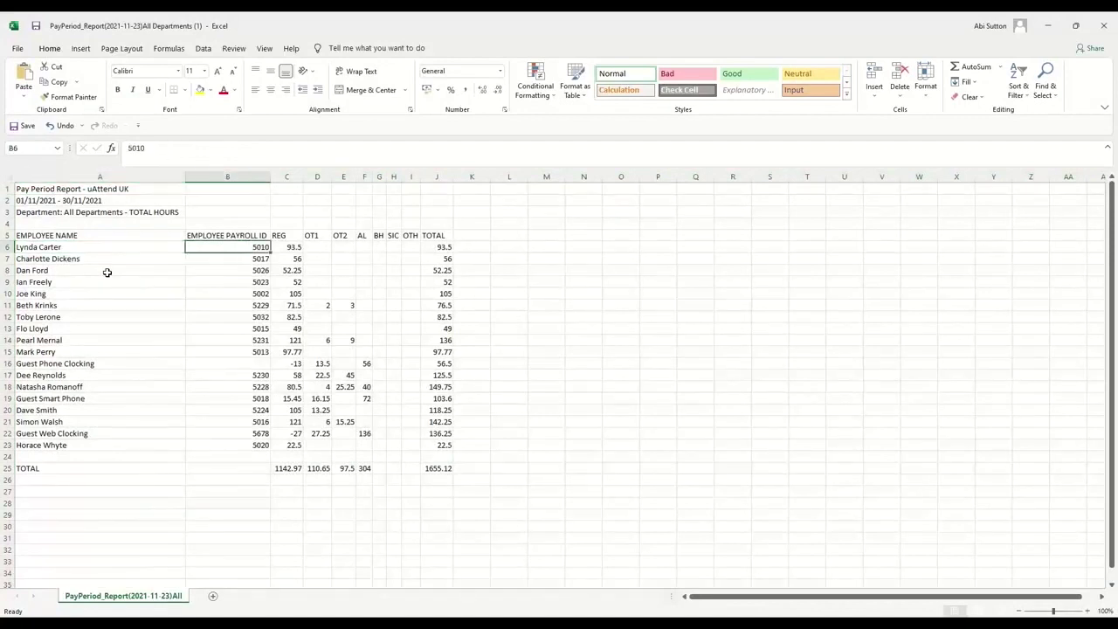
key(Up)
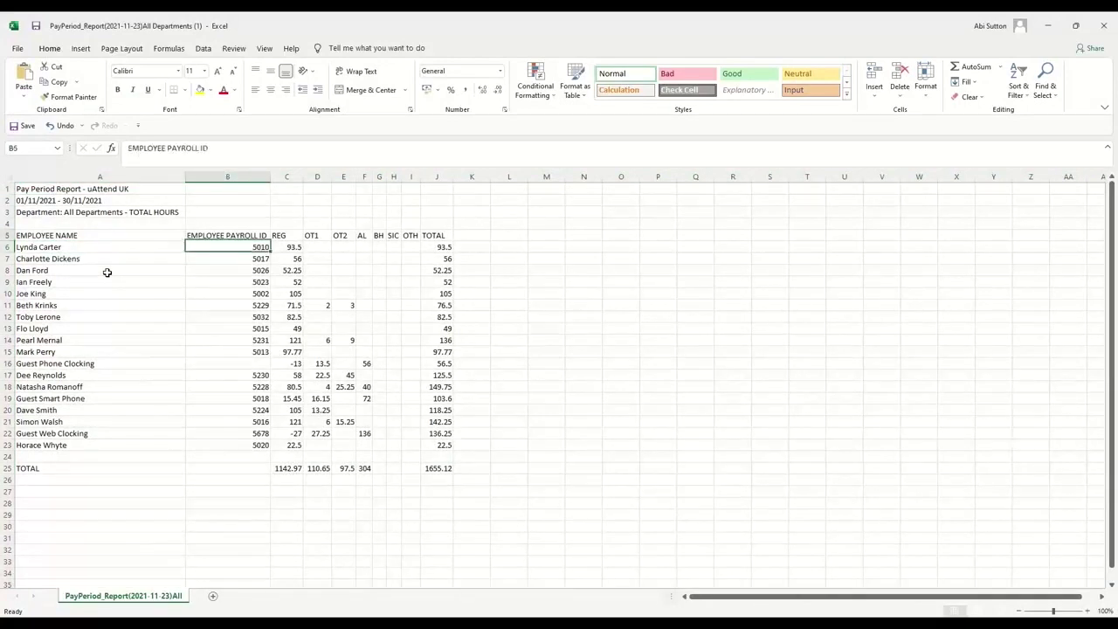
key(Right)
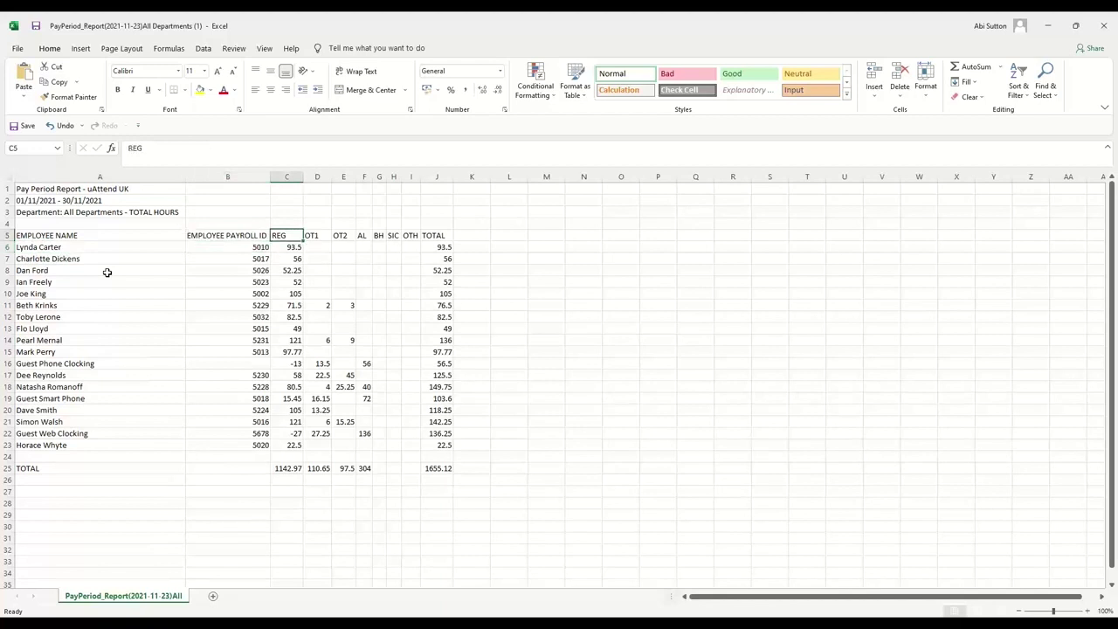
key(Right)
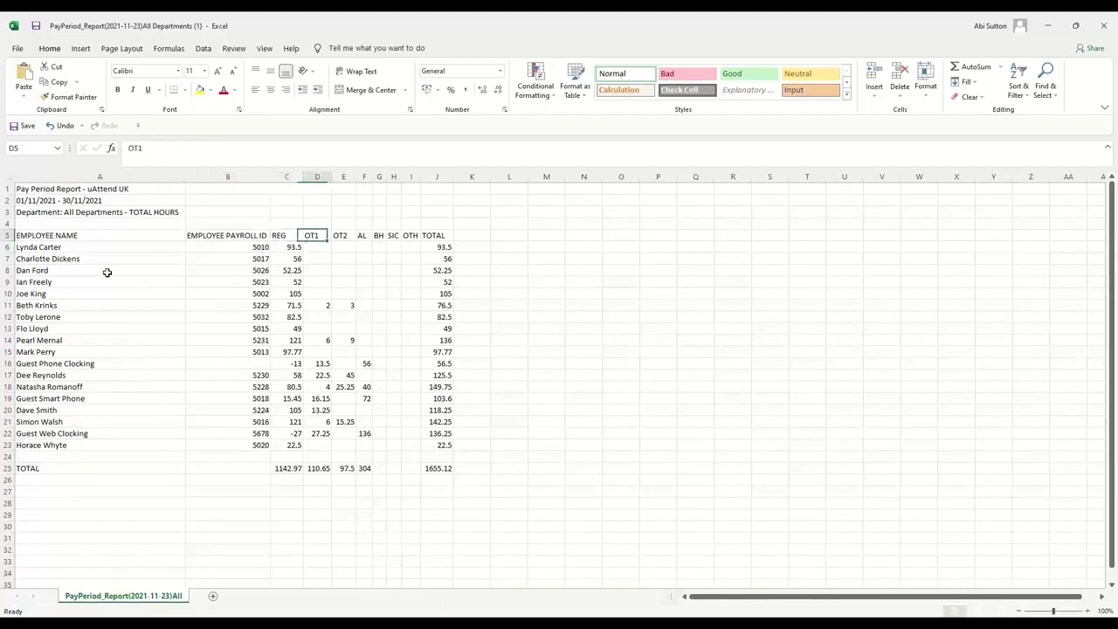
key(Right)
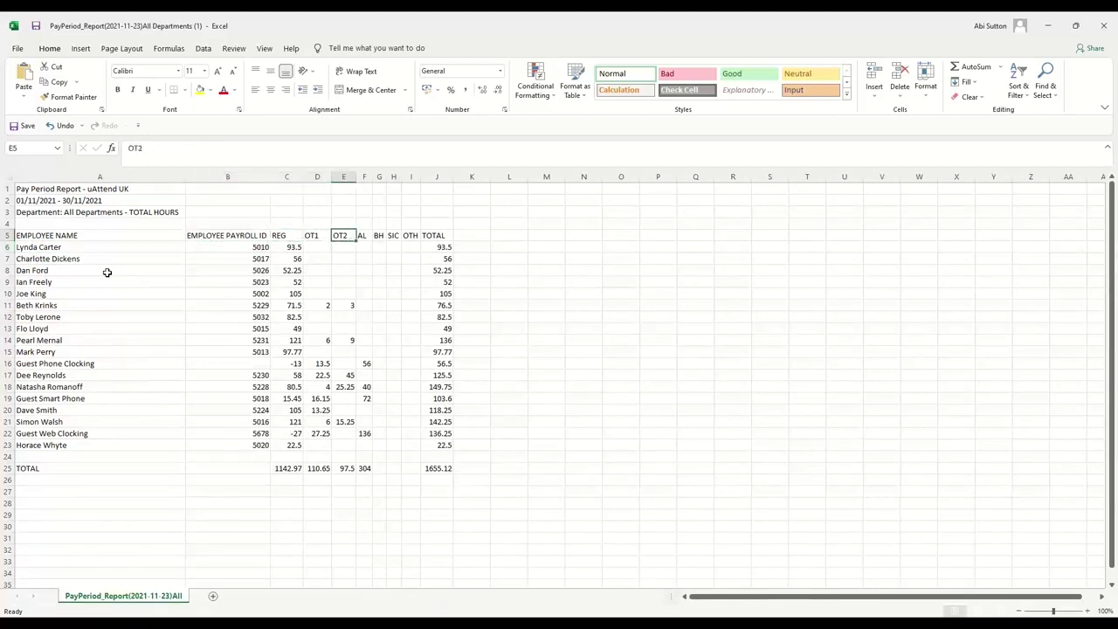
key(Right)
key(Right)
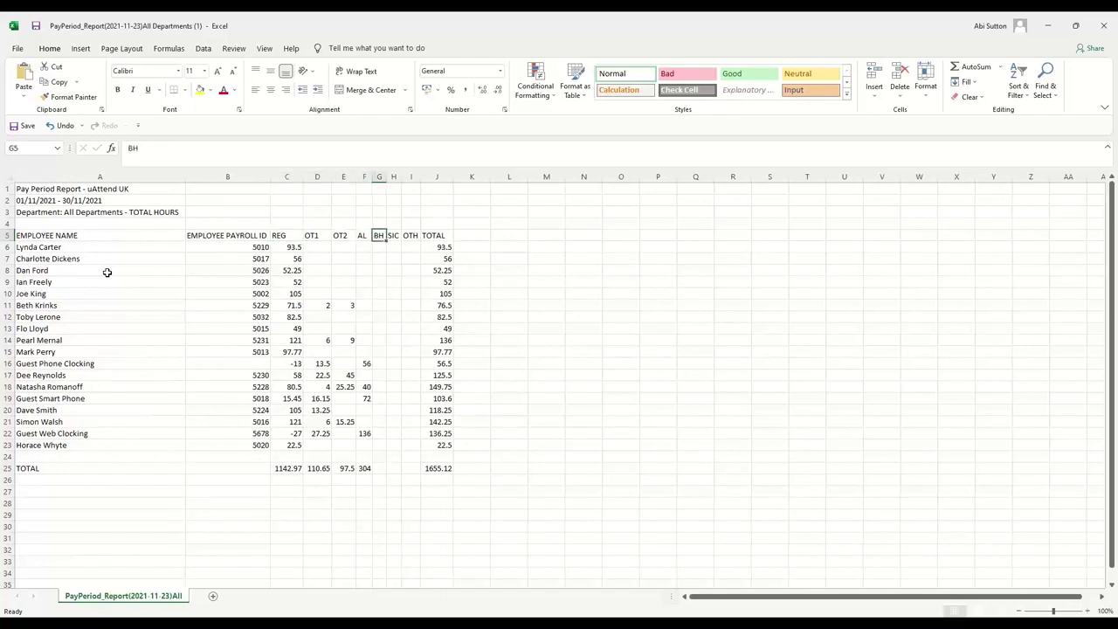
key(Right)
key(Right)
key(Right)
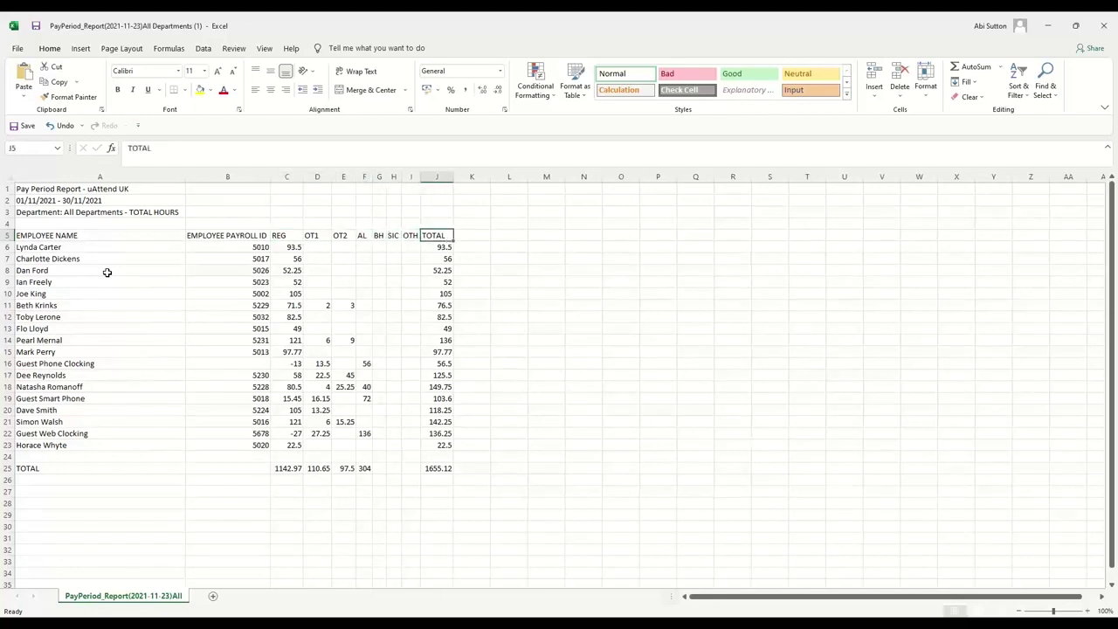